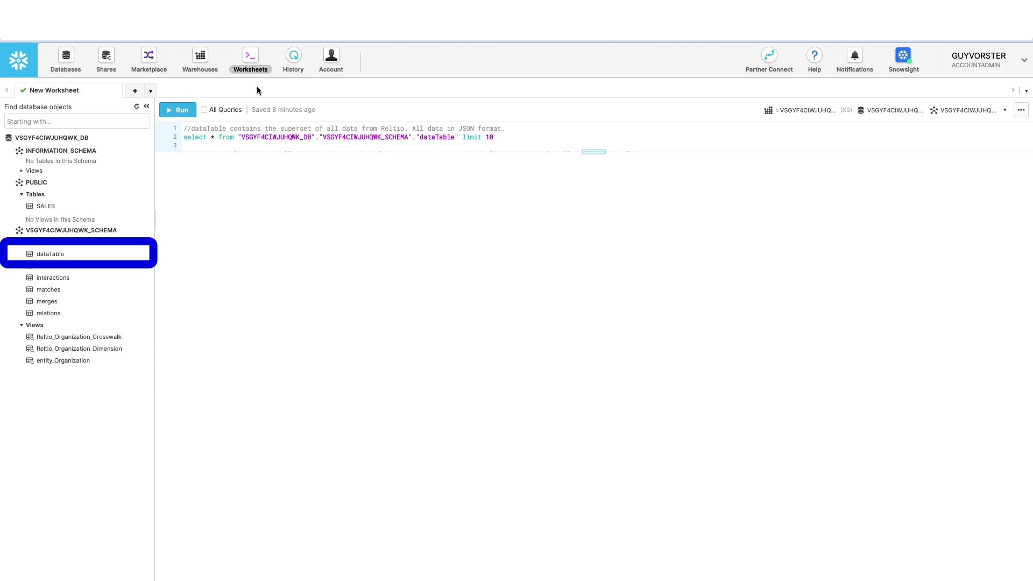
# Step: Run the dataTable query limited to 10 rows and inspect the JSON details of the first result row
pyautogui.hotkey('ctrl', 'Return')
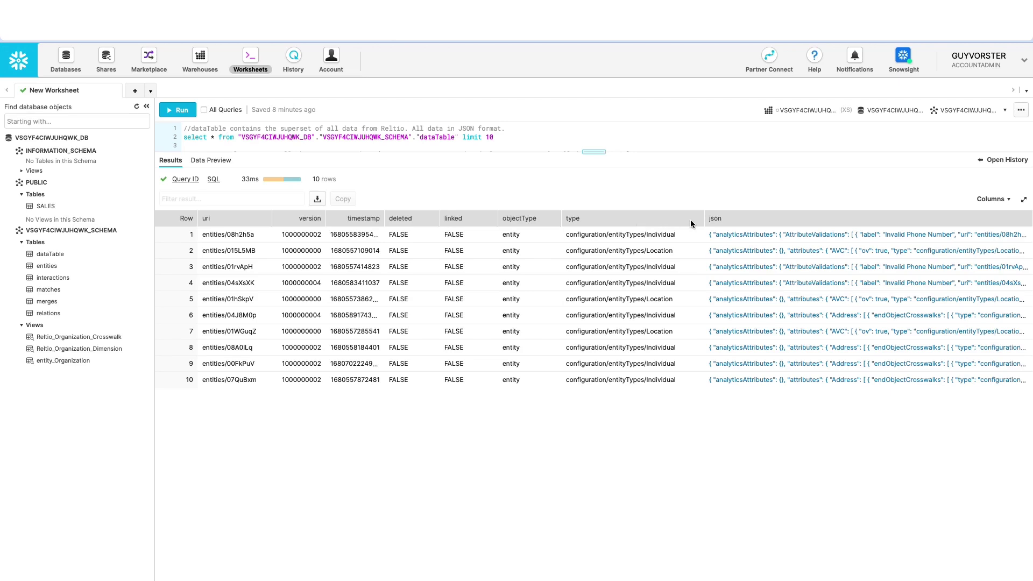
pyautogui.click(742, 234)
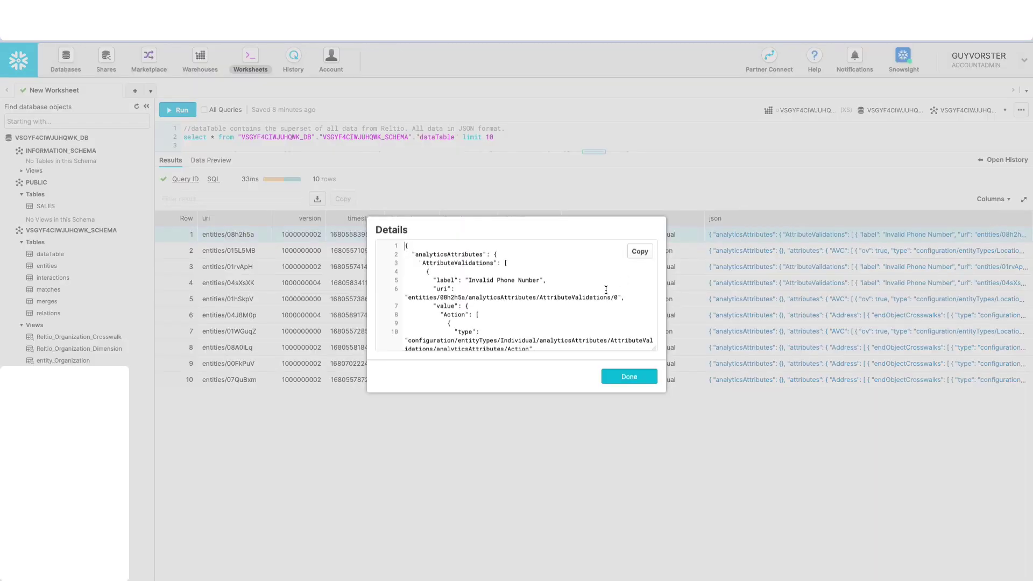
pyautogui.scroll(-2, 601, 300)
pyautogui.scroll(-6, 601, 300)
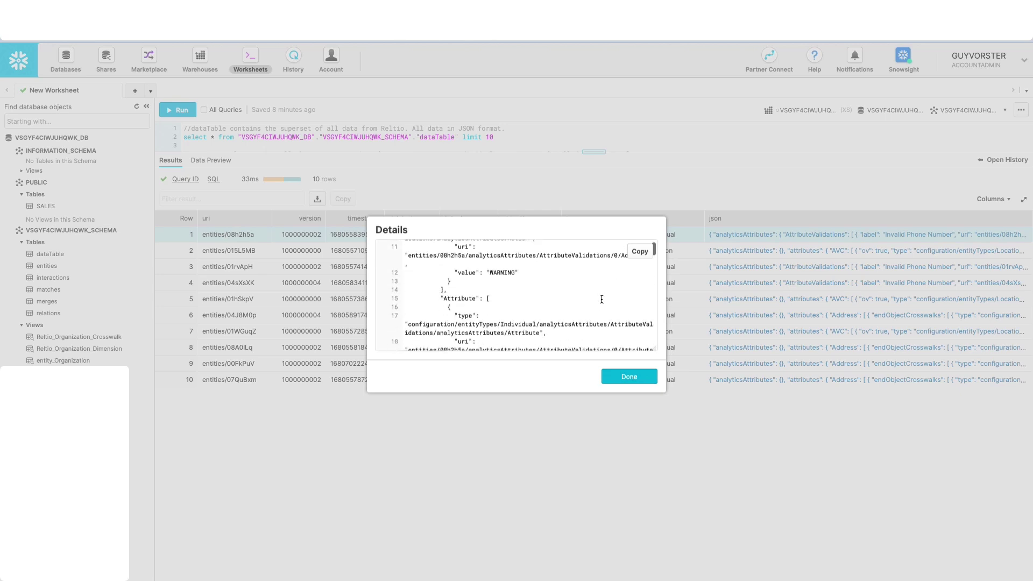
pyautogui.scroll(-6, 601, 299)
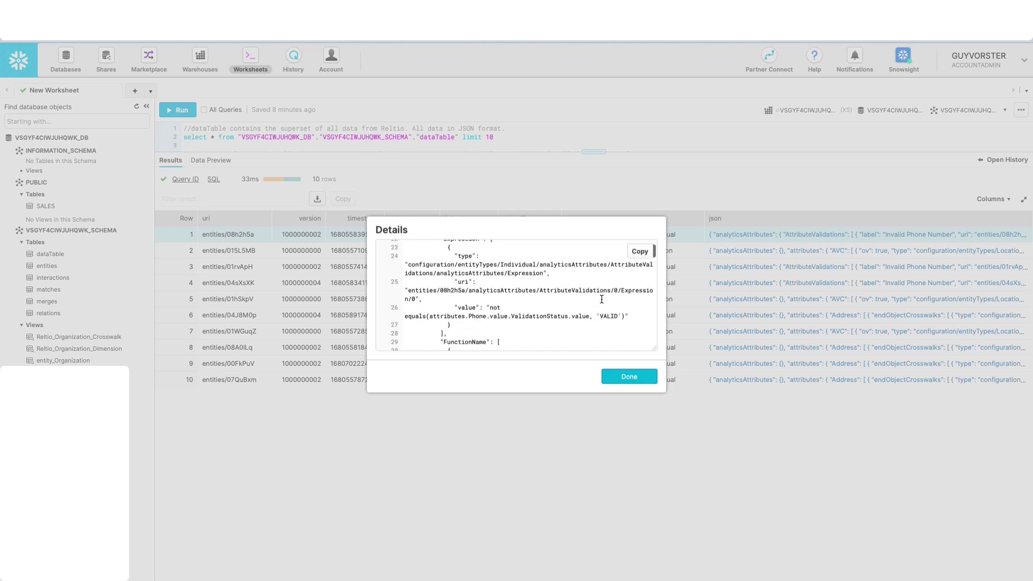
pyautogui.scroll(-4, 602, 299)
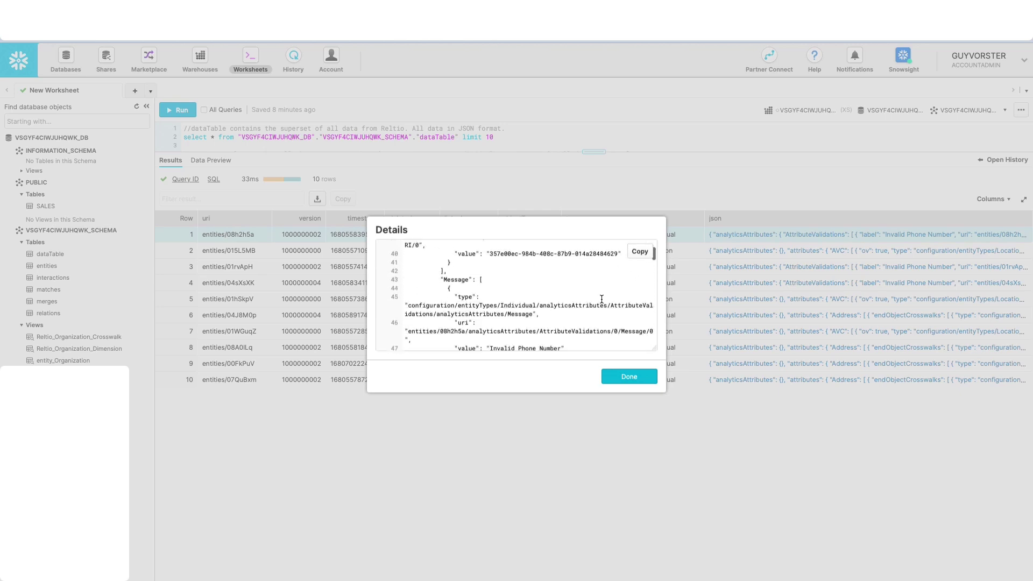
pyautogui.click(628, 376)
# Step: Run only the entities query limited to 10 rows and inspect the attributes JSON of the first result row
pyautogui.moveTo(594, 151); pyautogui.dragTo(595, 174)
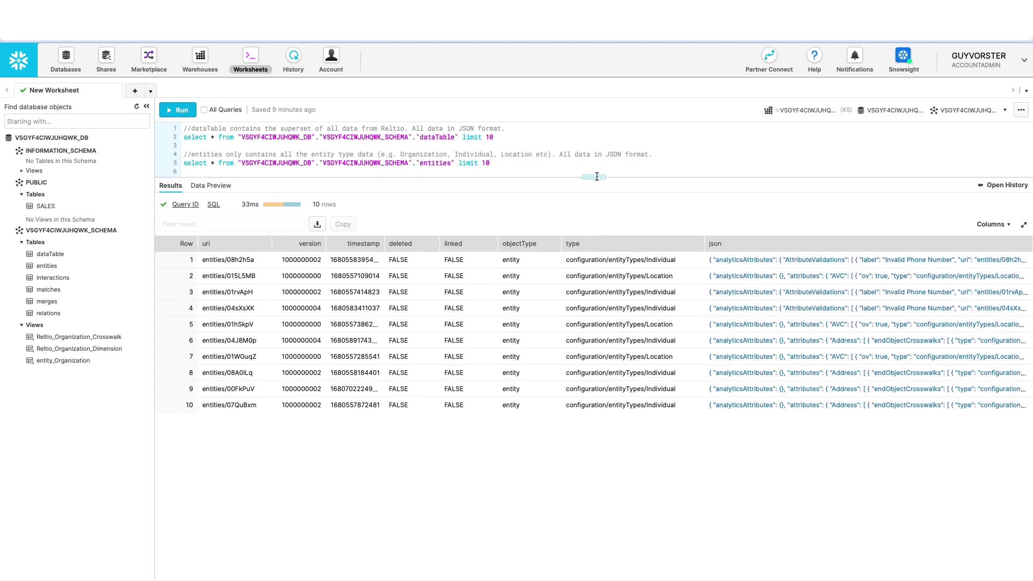
pyautogui.click(491, 163)
pyautogui.moveTo(491, 163); pyautogui.dragTo(183, 163)
pyautogui.click(180, 110)
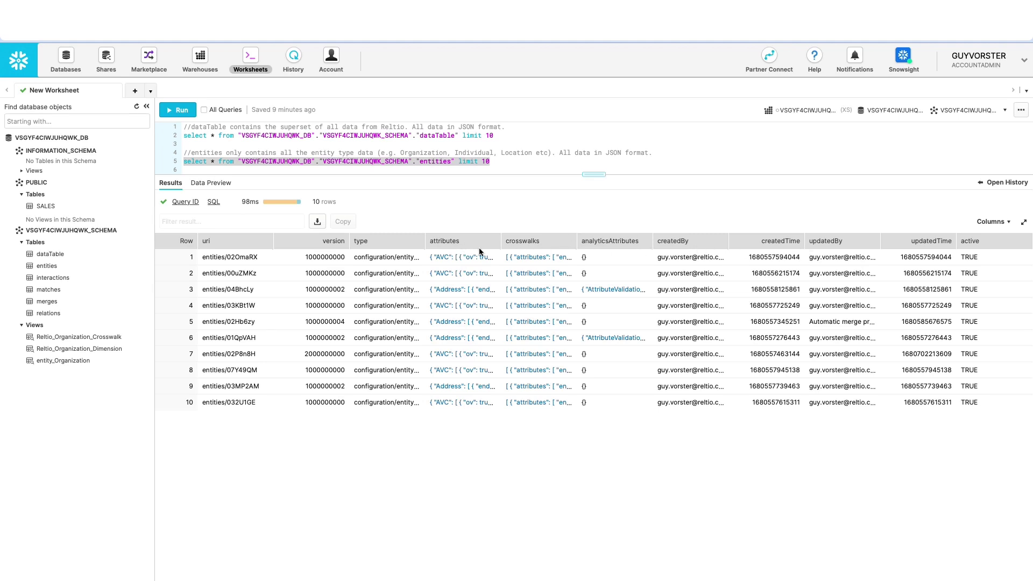
pyautogui.click(454, 258)
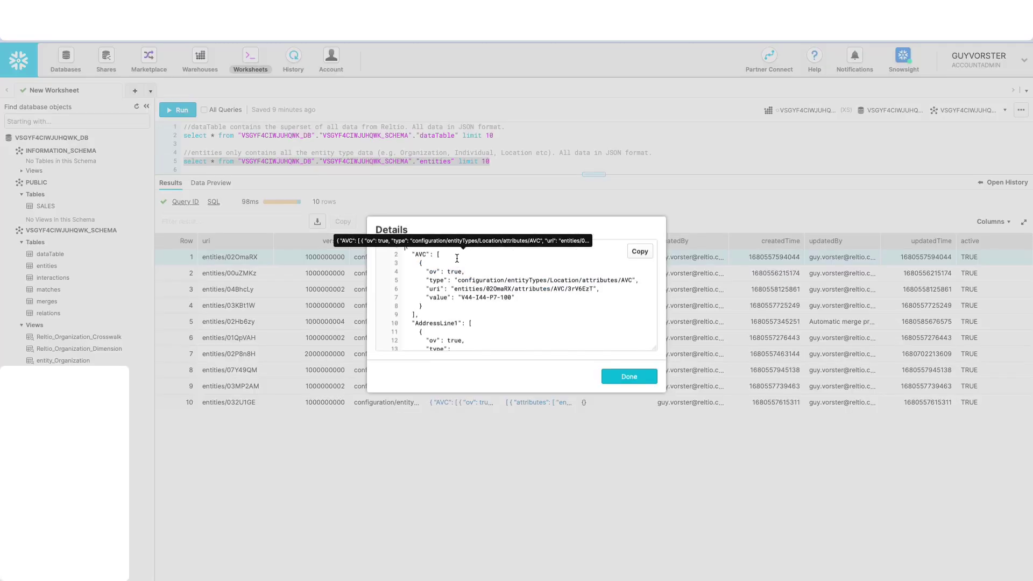
pyautogui.scroll(-5, 454, 258)
pyautogui.scroll(2, 490, 293)
pyautogui.click(630, 377)
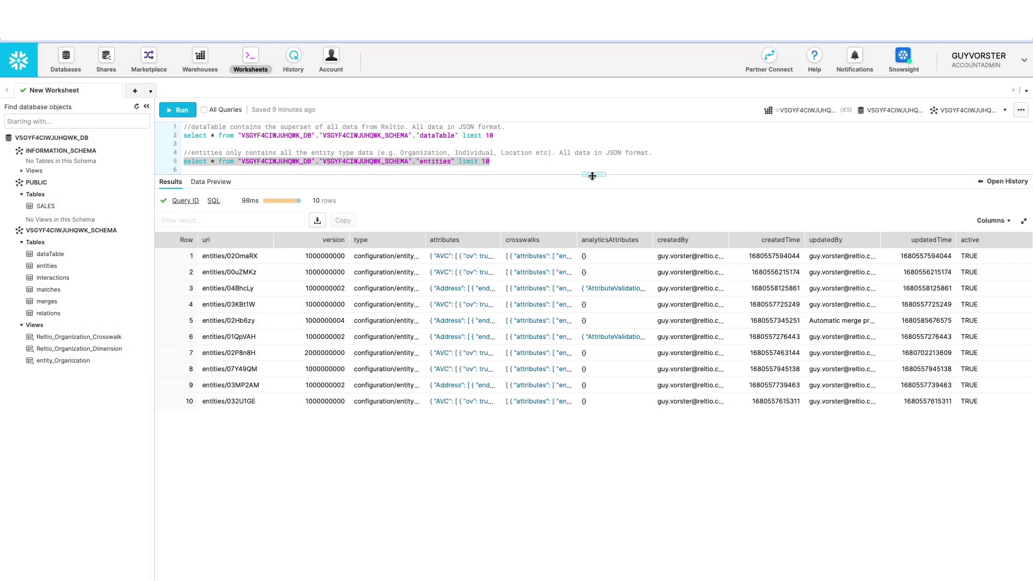
# Step: Run only the Reltio_Organization_Dimension view query, limited to 10 rows
pyautogui.moveTo(592, 176); pyautogui.dragTo(181, 187)
pyautogui.click(574, 189)
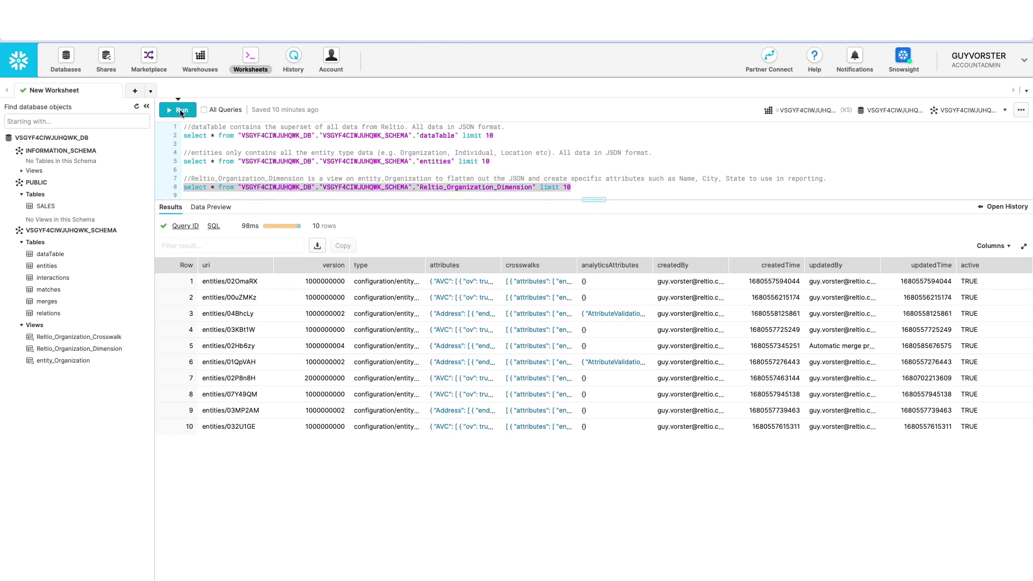
pyautogui.click(181, 111)
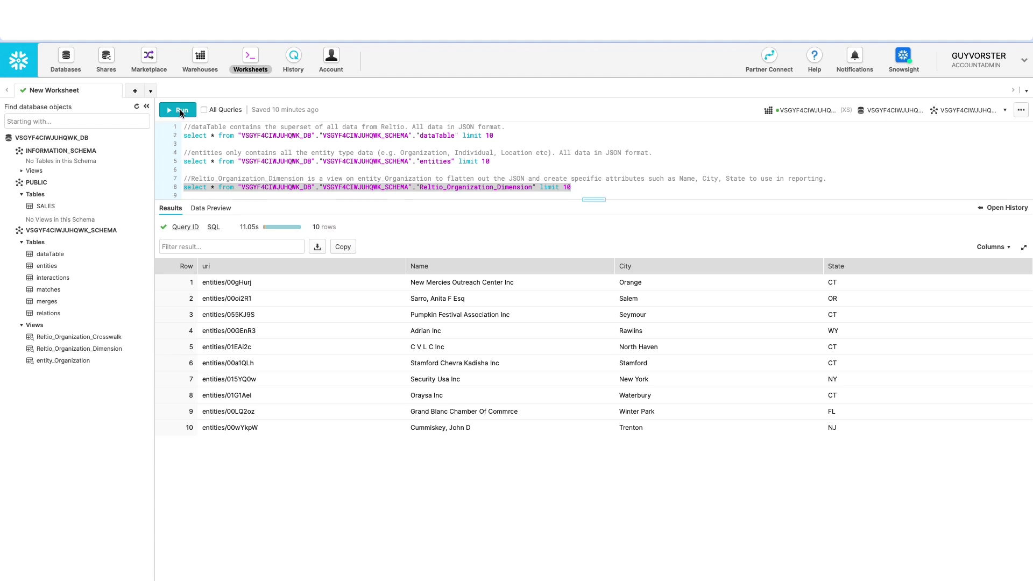
# Step: Run only the Reltio_Organization_Crosswalk view query, limited to 10 rows
pyautogui.click(577, 191)
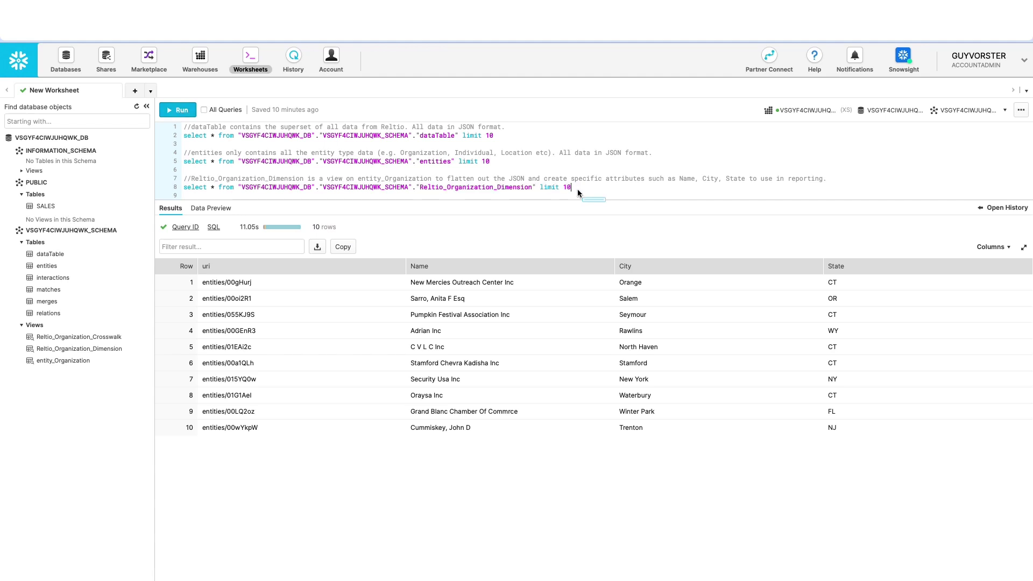
pyautogui.moveTo(594, 200); pyautogui.dragTo(180, 214)
pyautogui.click(182, 113)
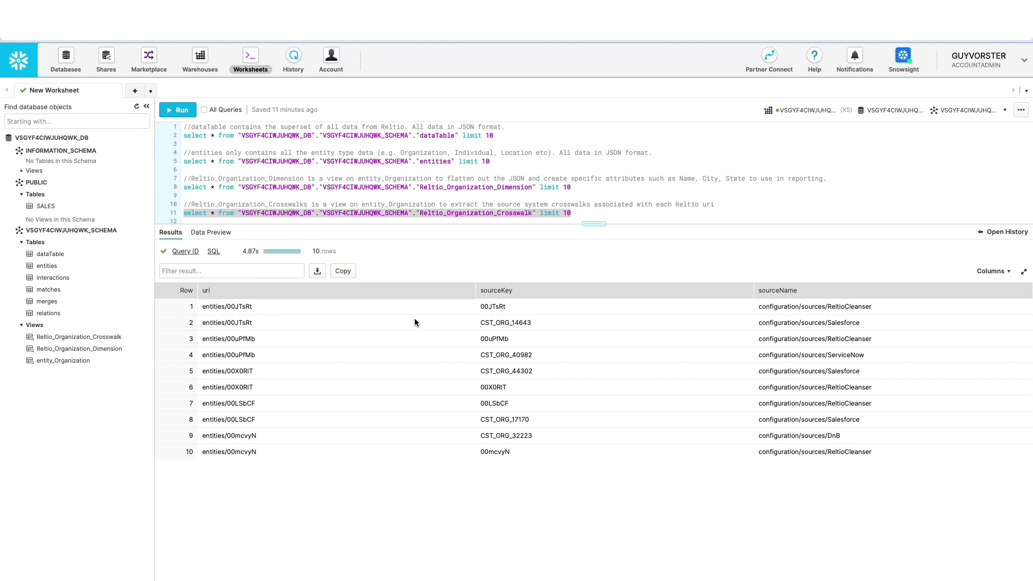
# Step: Run only the query on the PUBLIC SALES fact table, limited to 10 rows
pyautogui.moveTo(594, 228); pyautogui.dragTo(598, 249)
pyautogui.click(431, 237)
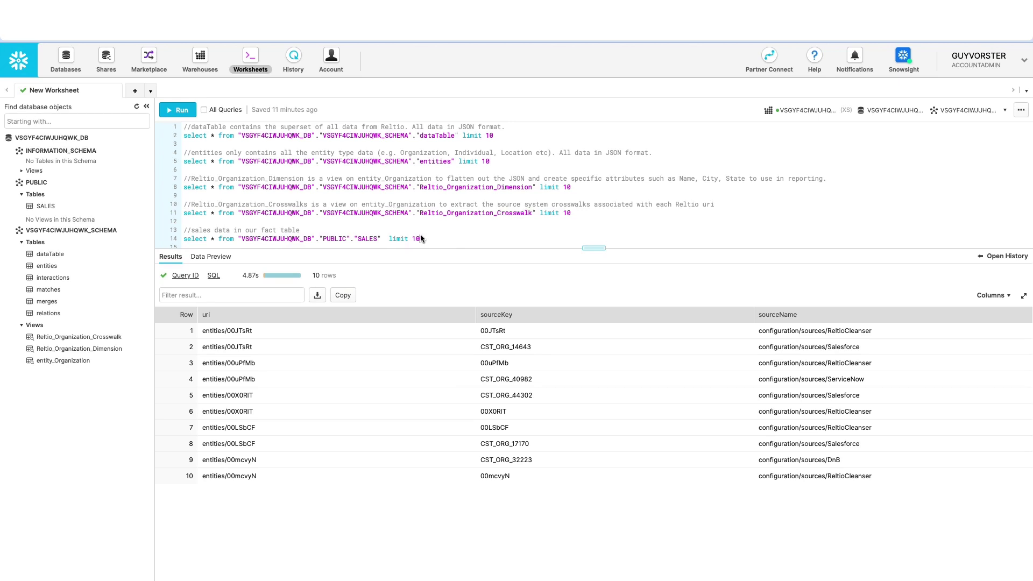
pyautogui.click(179, 111)
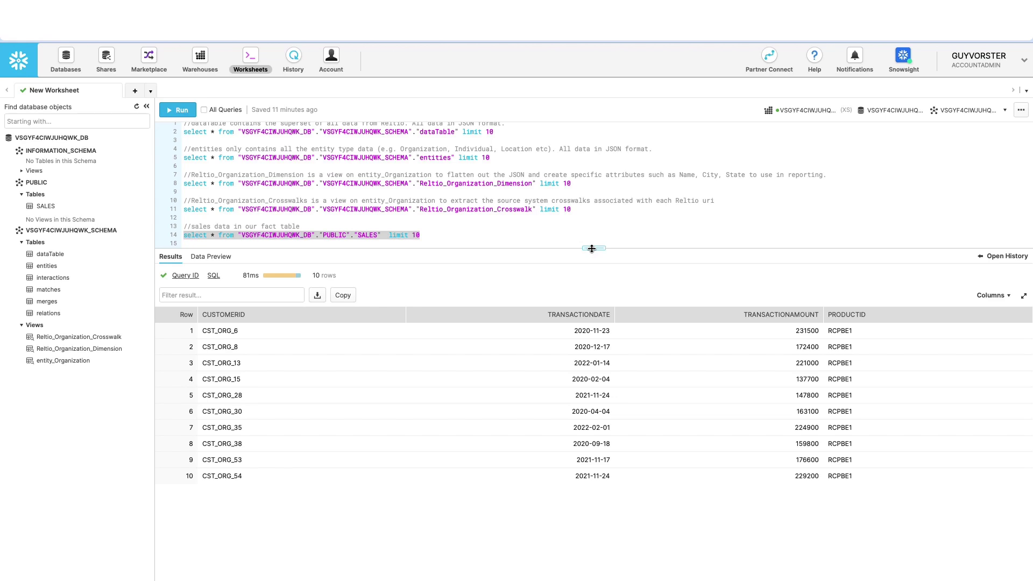
# Step: Run the query joining the Dimension and Crosswalk views with SALES for the top 10 customers by Total_Sales, and enlarge the results area
pyautogui.moveTo(592, 248); pyautogui.dragTo(590, 369)
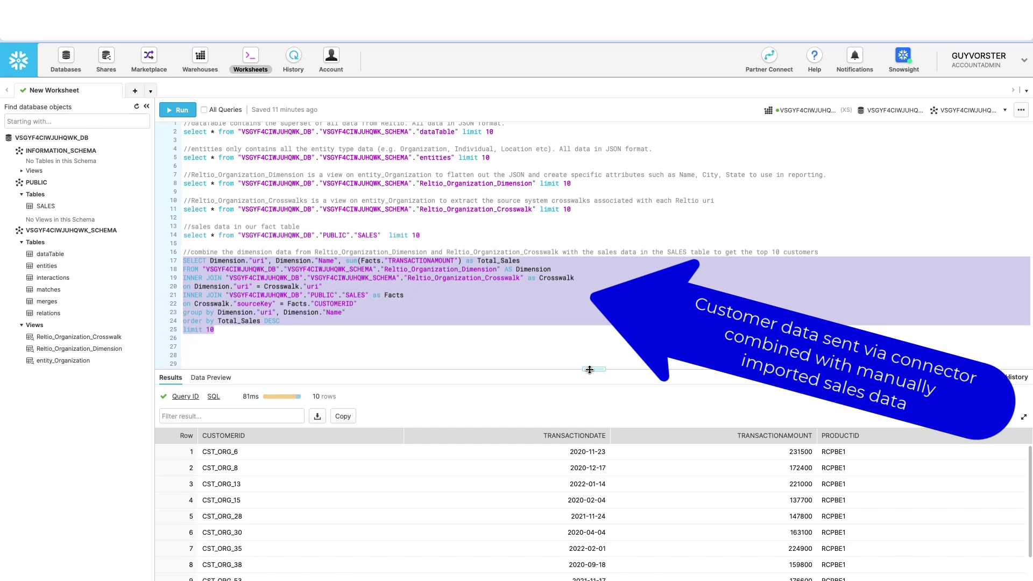
pyautogui.click(179, 111)
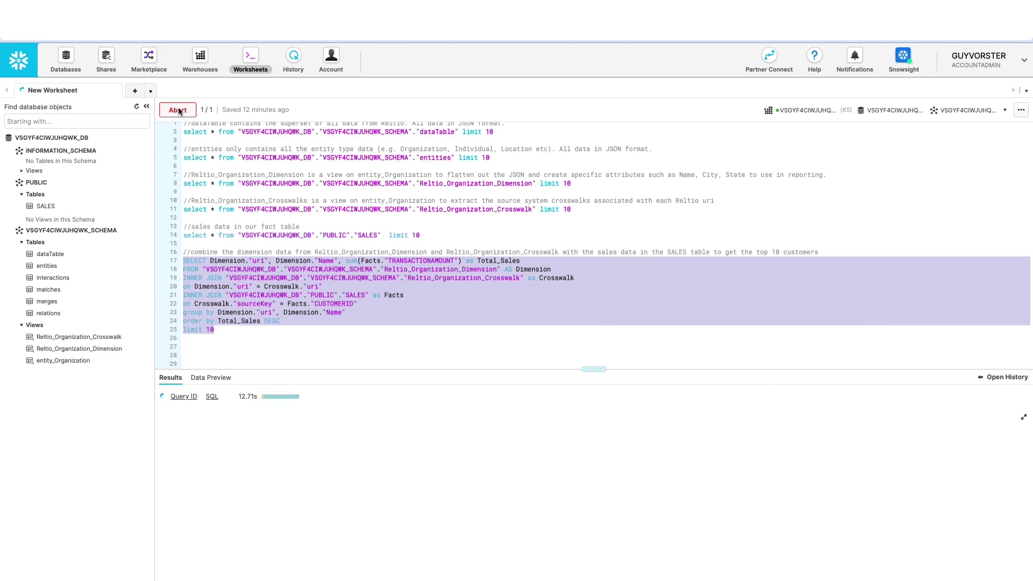
pyautogui.moveTo(591, 368); pyautogui.dragTo(594, 296)
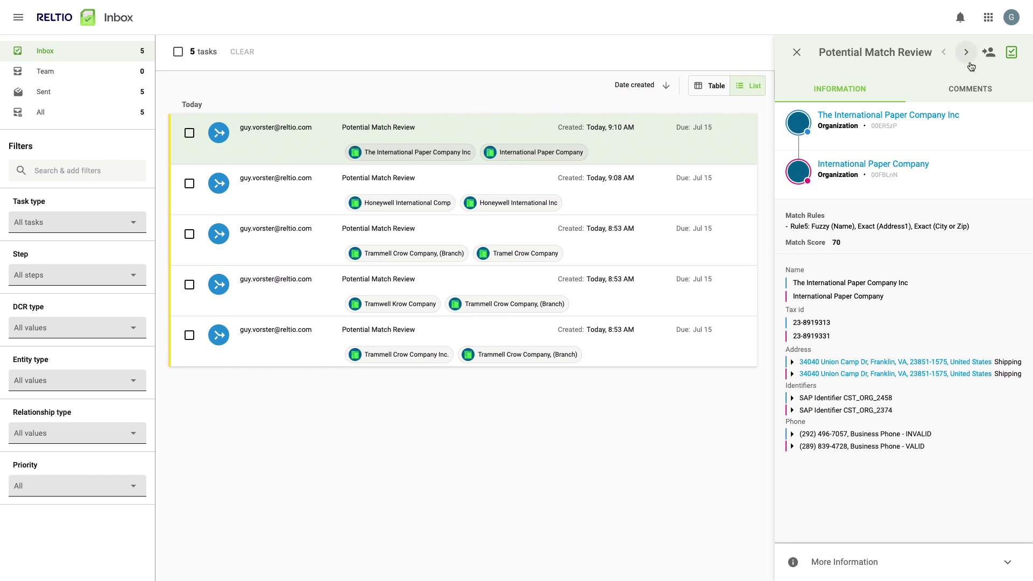
# Step: In the Reltio Inbox, merge the potential matches for The International Paper Company Inc and Honeywell International Comp
pyautogui.click(1010, 56)
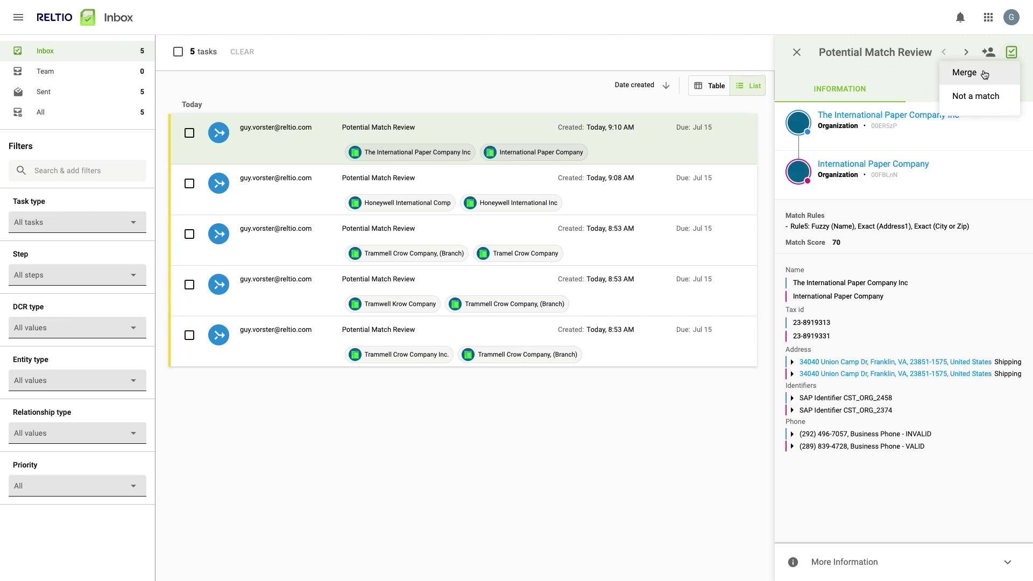
pyautogui.click(984, 74)
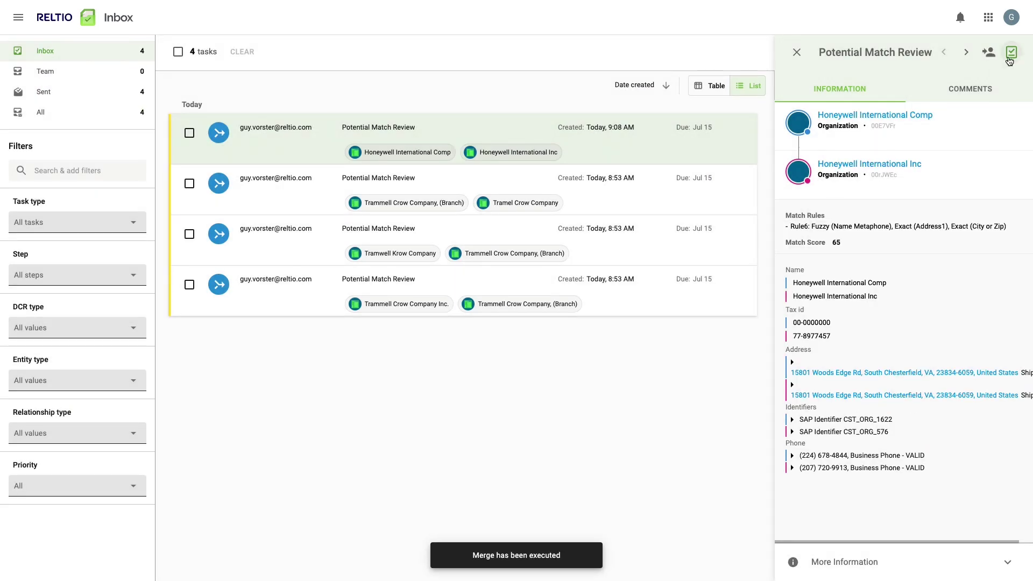
pyautogui.click(1010, 59)
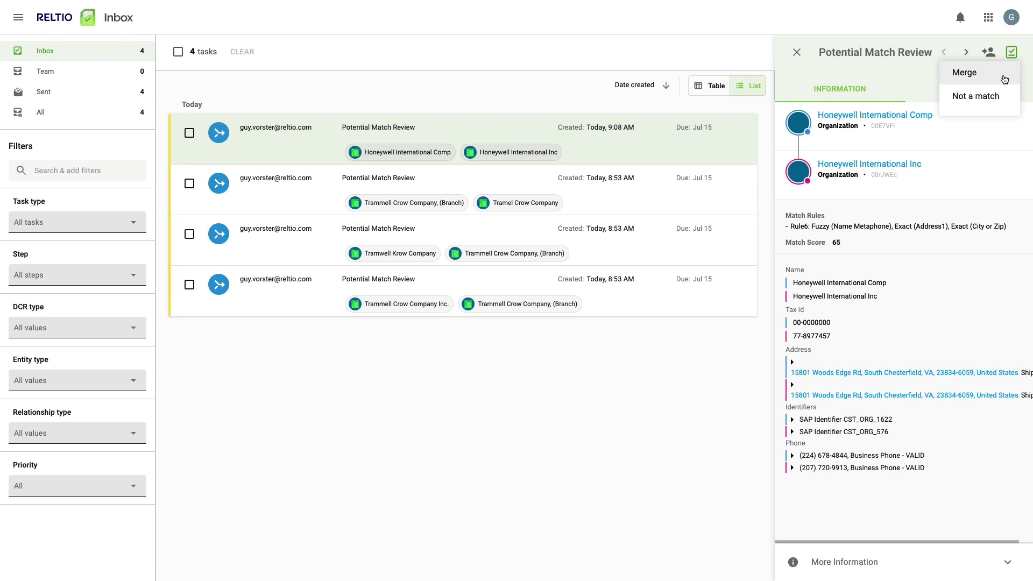
pyautogui.click(1004, 75)
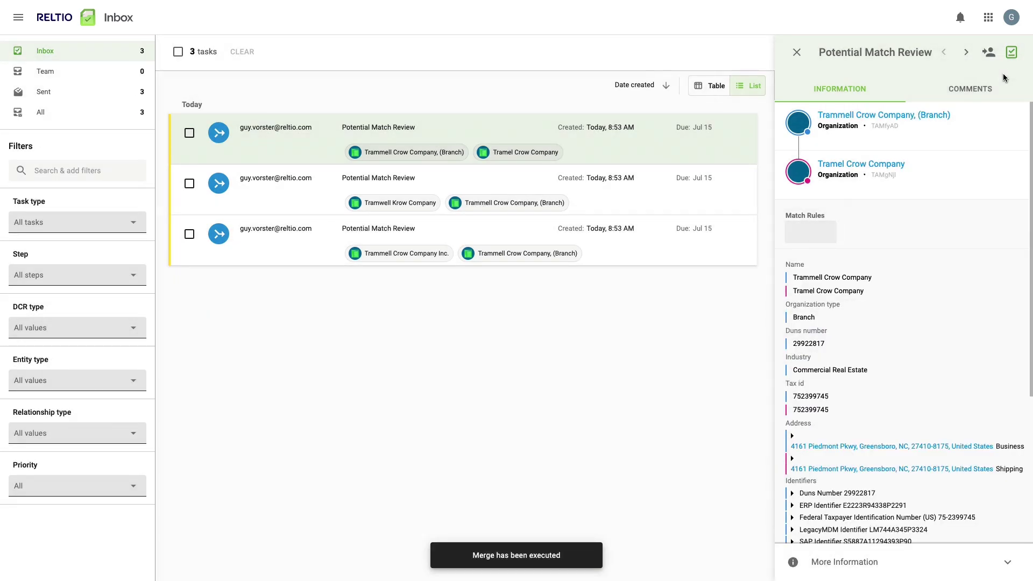
# Step: Merge Tramel Crow Company, Tramwell Krow Company and Trammell Crow Company Inc. with Trammell Crow Company, (Branch) through their match reviews
pyautogui.click(1011, 54)
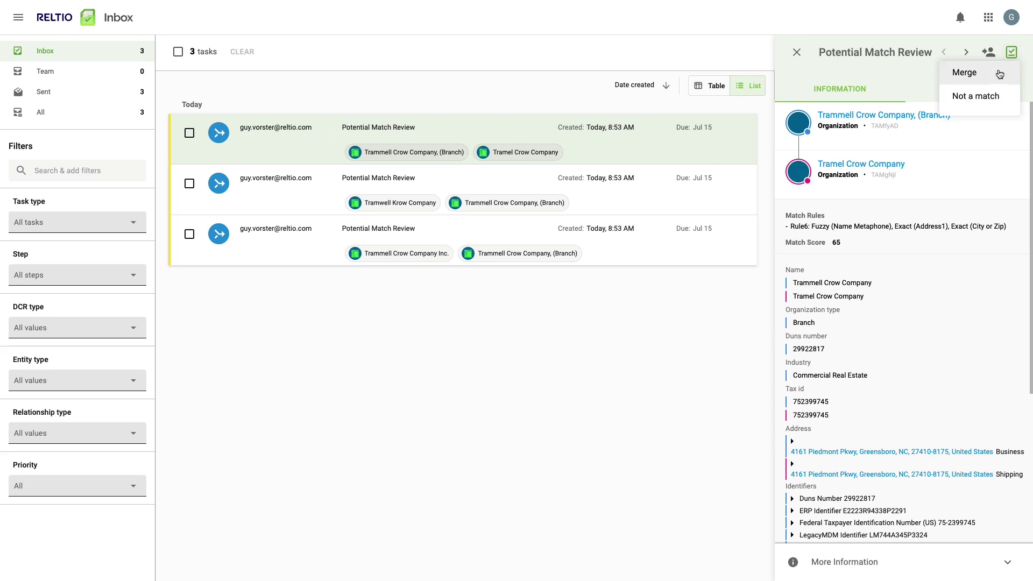
pyautogui.click(1000, 75)
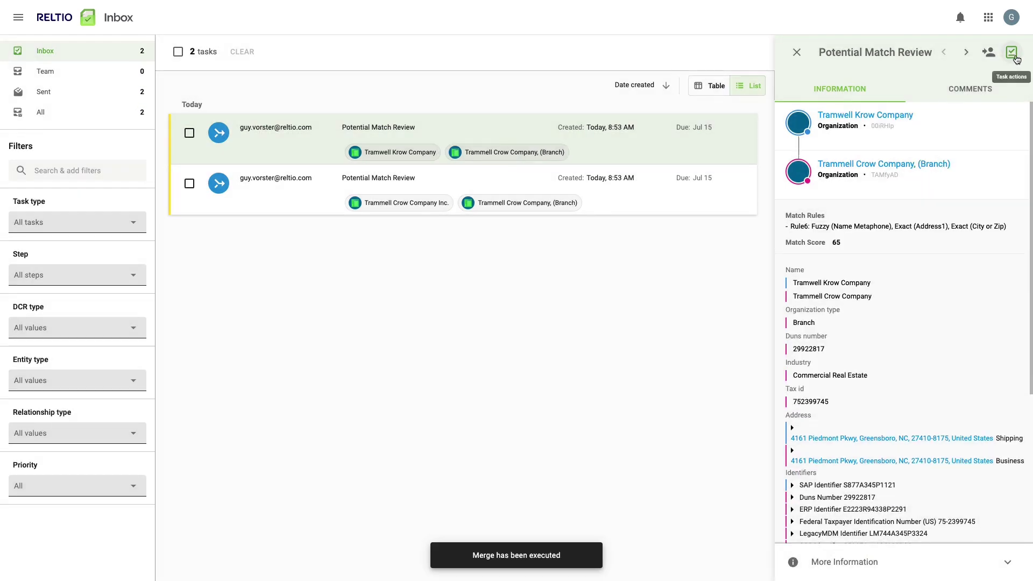
pyautogui.click(1011, 52)
pyautogui.scroll(-3, 969, 268)
pyautogui.scroll(3, 969, 267)
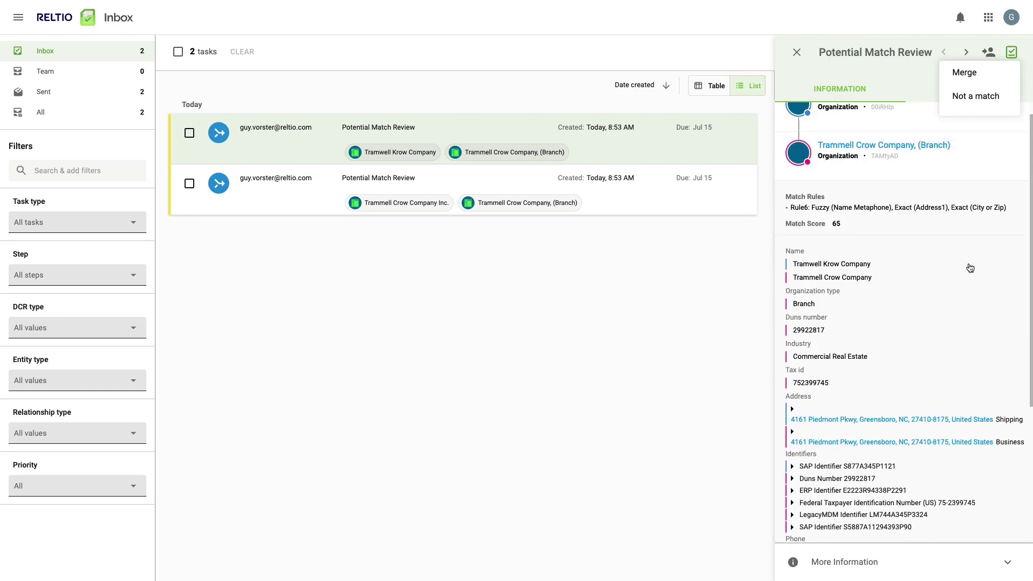
pyautogui.click(968, 75)
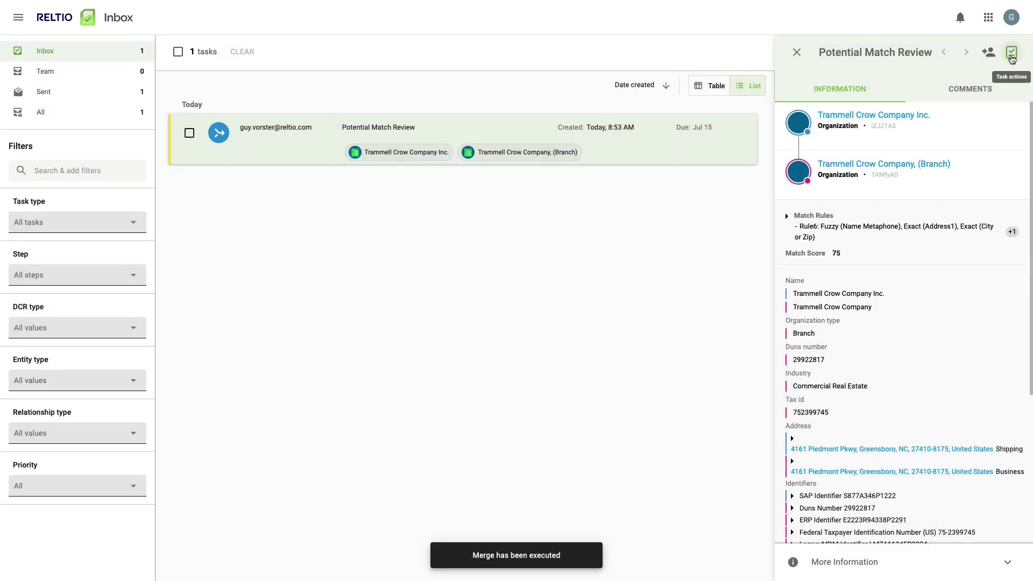
pyautogui.click(1011, 56)
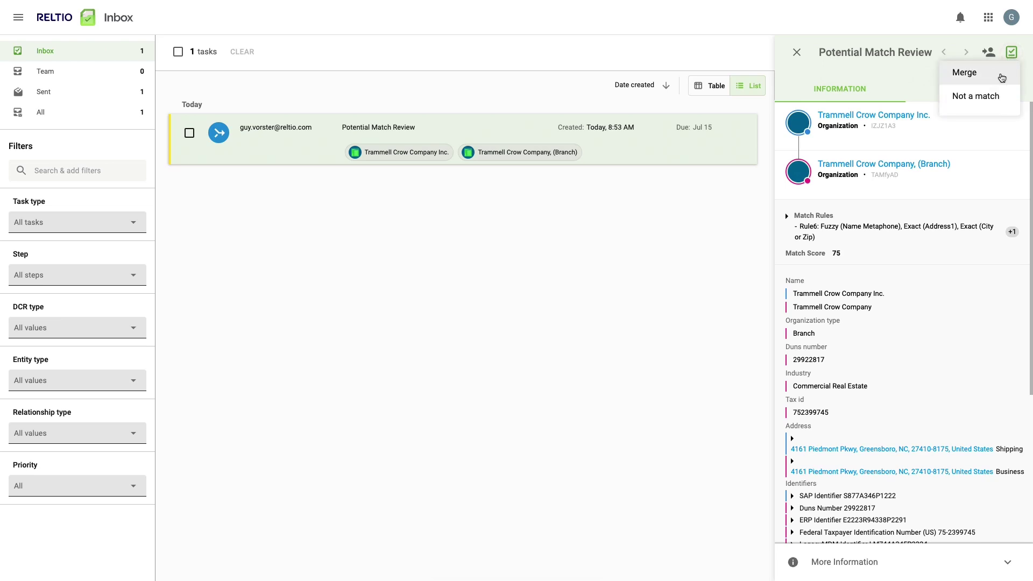
pyautogui.click(1002, 75)
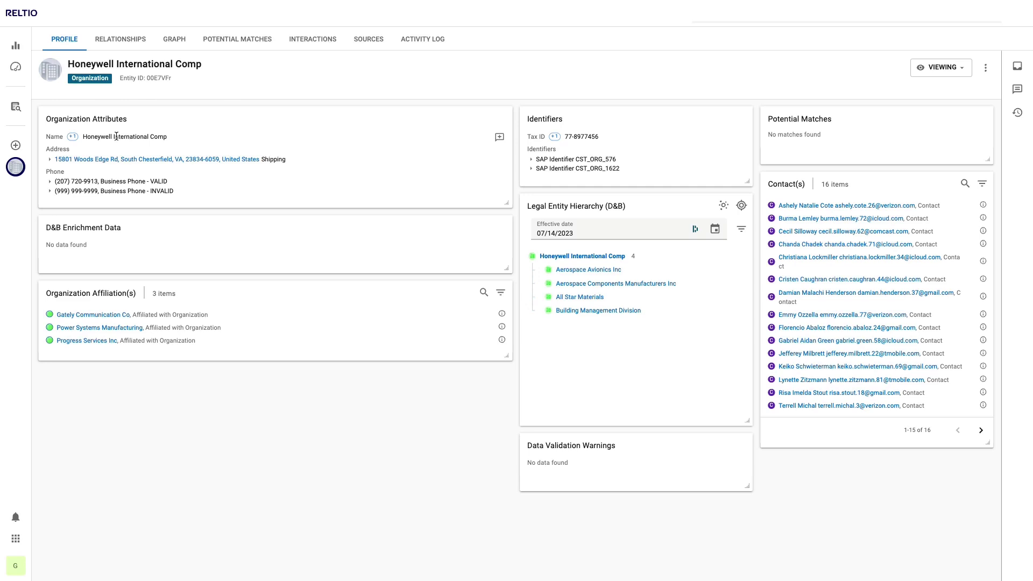
# Step: Unmerge entity 00rJWEc from the sources of Honeywell International Comp, dismiss the notification and return to the organization's profile
pyautogui.moveTo(74, 140)
pyautogui.moveTo(556, 141)
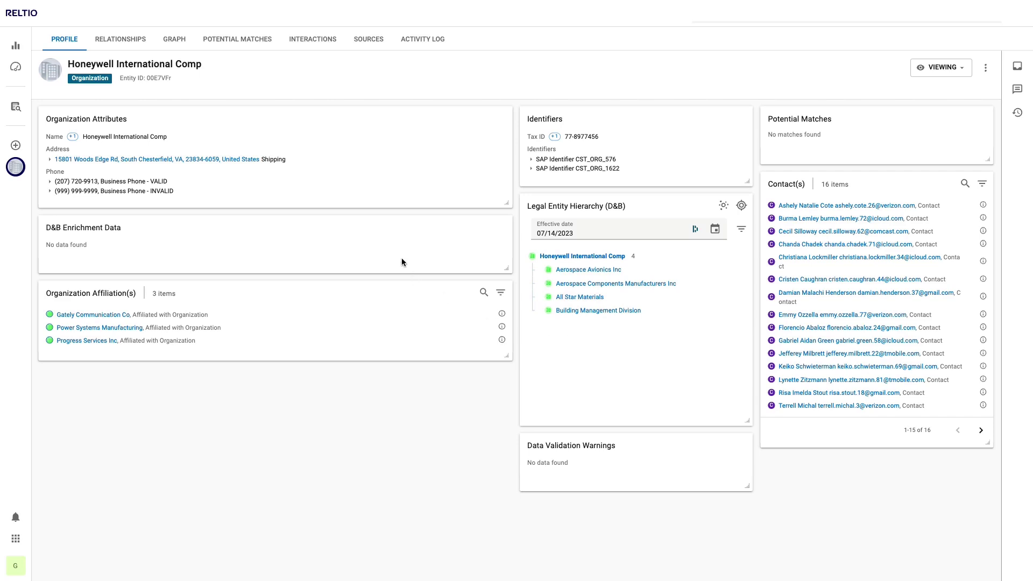
pyautogui.click(369, 41)
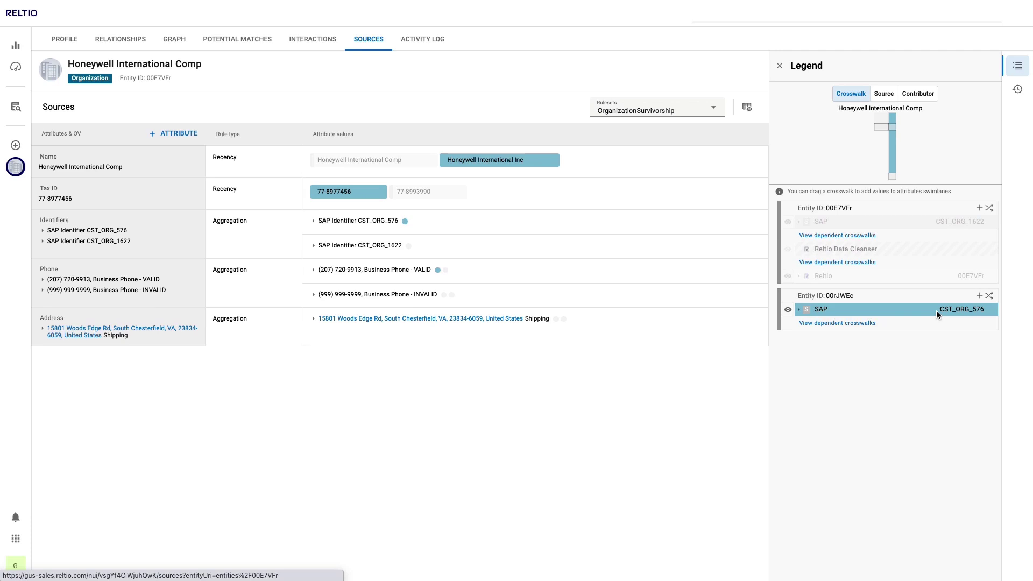
pyautogui.click(990, 298)
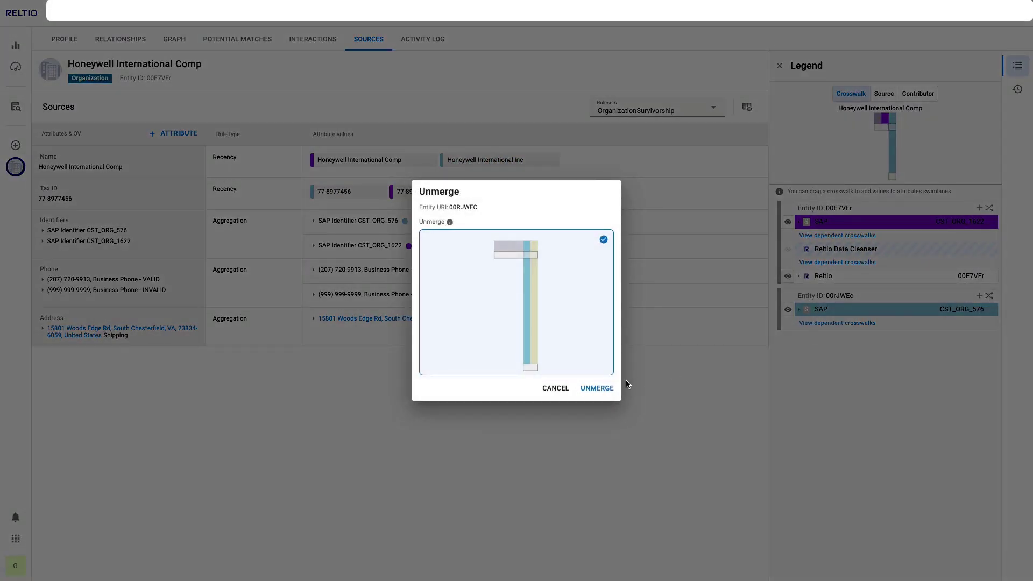
pyautogui.click(597, 388)
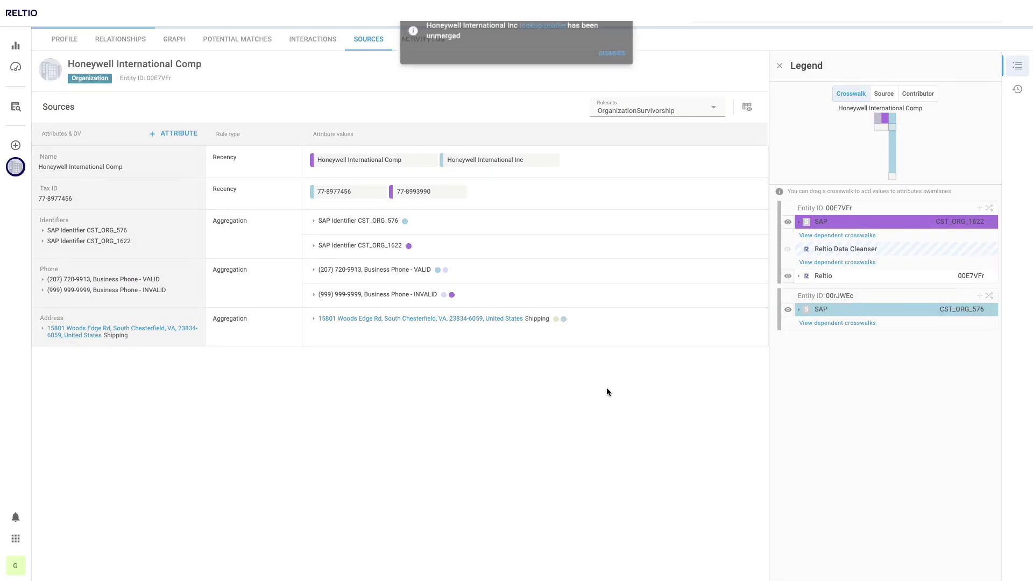
pyautogui.click(613, 56)
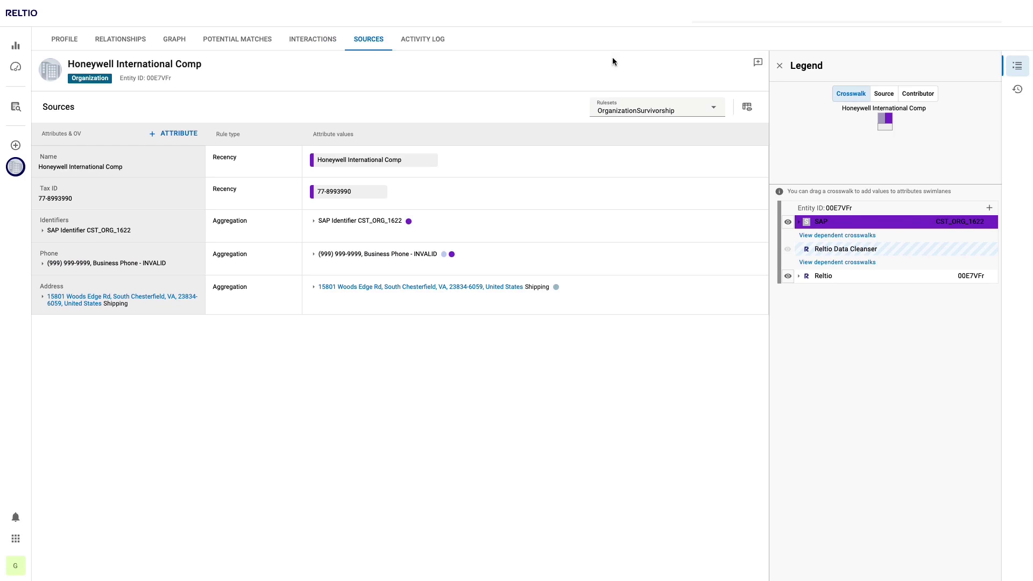
pyautogui.click(65, 40)
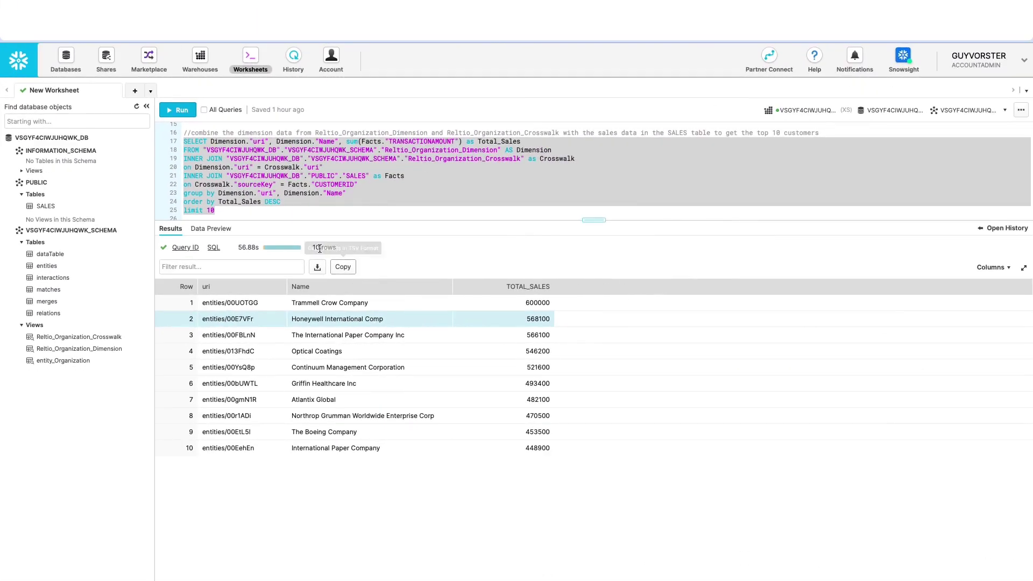
# Step: Switch to Snowflake, rerun the top 10 customers query and highlight the Honeywell International Comp row in the results
pyautogui.click(178, 111)
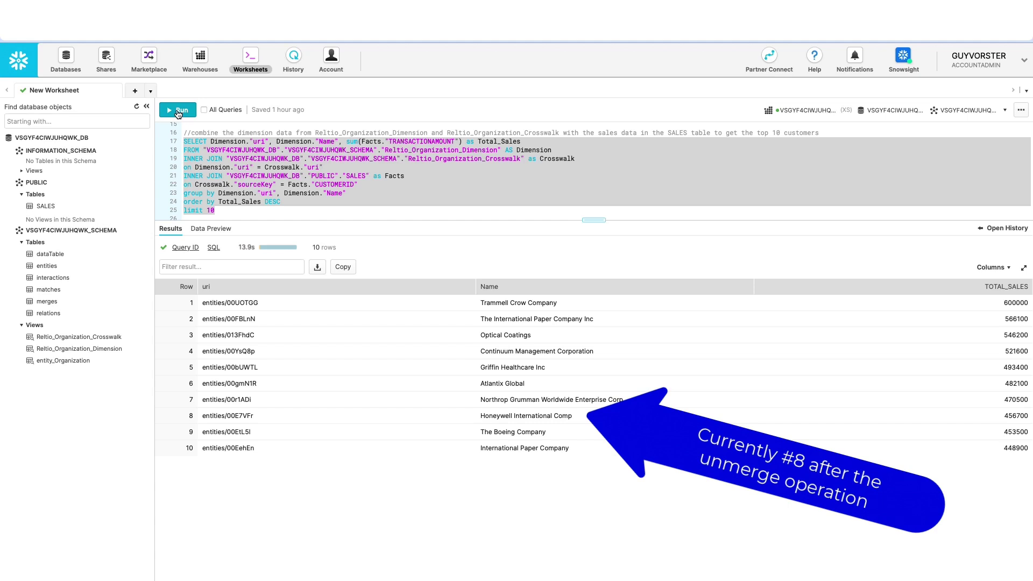
pyautogui.click(386, 421)
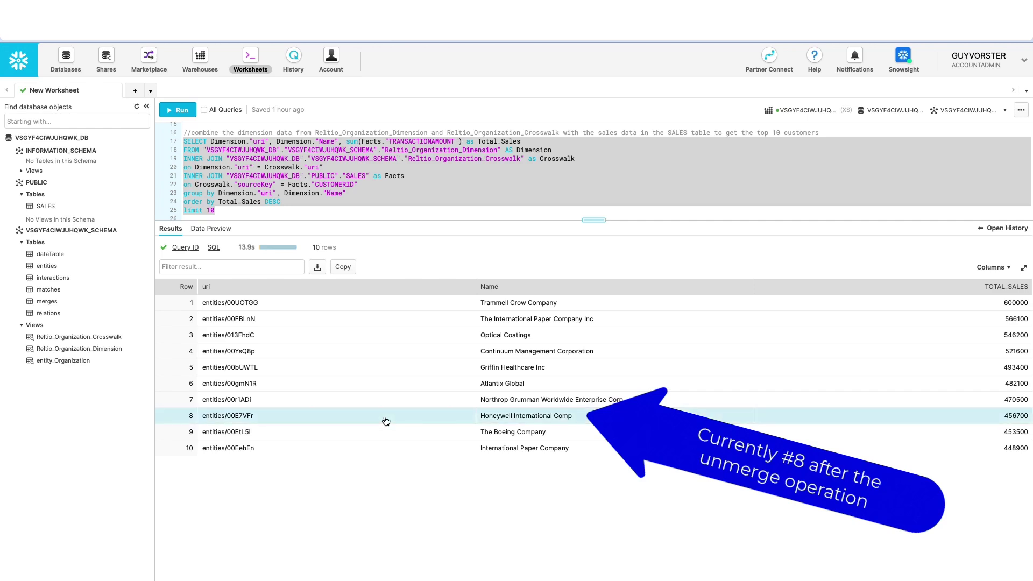